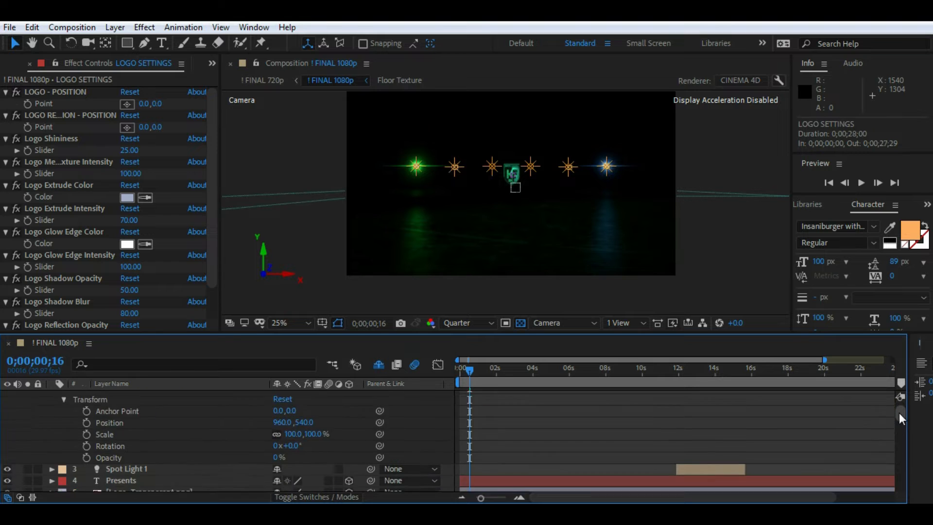
# Step: Collapse the expanded effects and properties of the LOGO SETTINGS layer in the timeline
pyautogui.scroll(5, 897, 411)
pyautogui.click(52, 408)
pyautogui.click(51, 408)
pyautogui.click(63, 415)
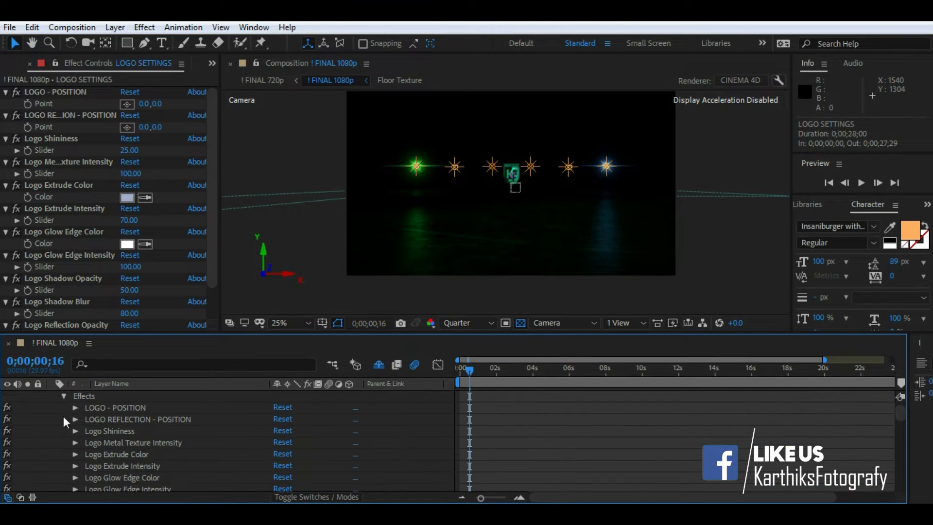
pyautogui.moveTo(899, 411)
pyautogui.mouseDown()
pyautogui.moveTo(899, 419)
pyautogui.moveTo(899, 406)
pyautogui.mouseUp()
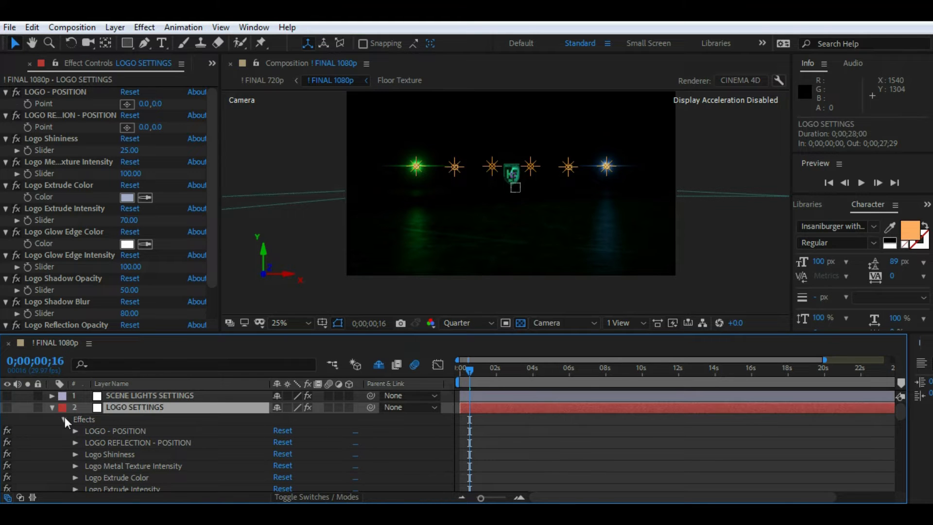
pyautogui.click(51, 407)
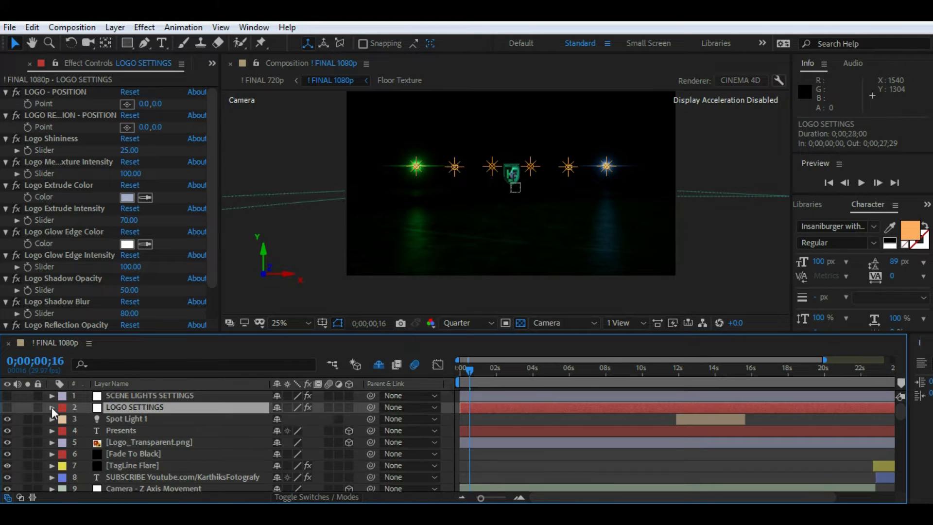
# Step: Show only the LOGO - POSITION and Logo Shininess effects of the LOGO SETTINGS layer in the timeline
pyautogui.click(77, 92)
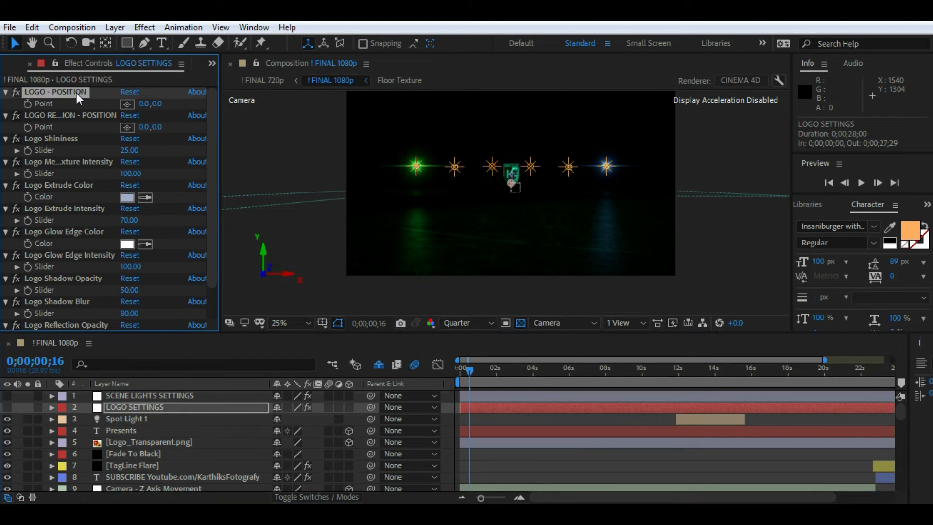
pyautogui.keyDown('ctrl'); pyautogui.click(60, 138); pyautogui.keyUp('ctrl')
pyautogui.press('s')
pyautogui.press('s')
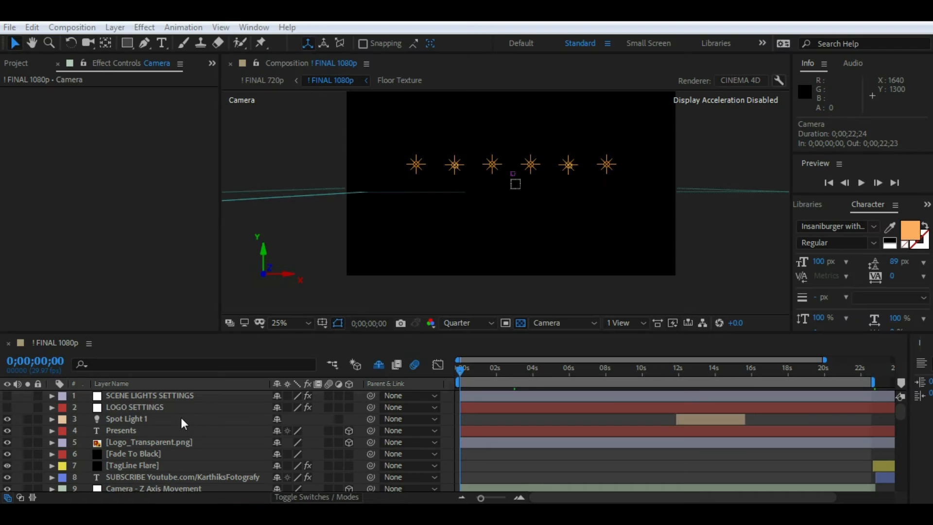
# Step: Move the current time between the beginning and the end of the Spot Light 1 layer
pyautogui.click(181, 418)
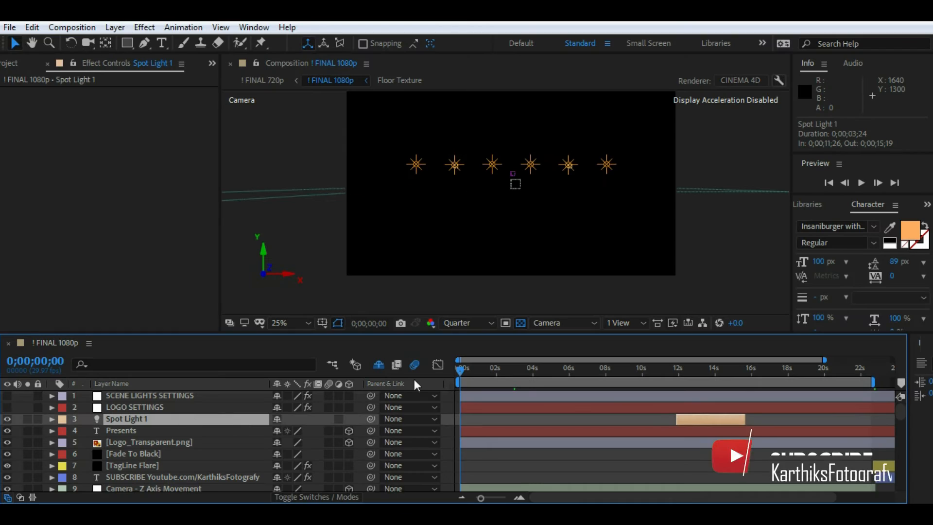
pyautogui.moveTo(460, 370); pyautogui.dragTo(747, 372)
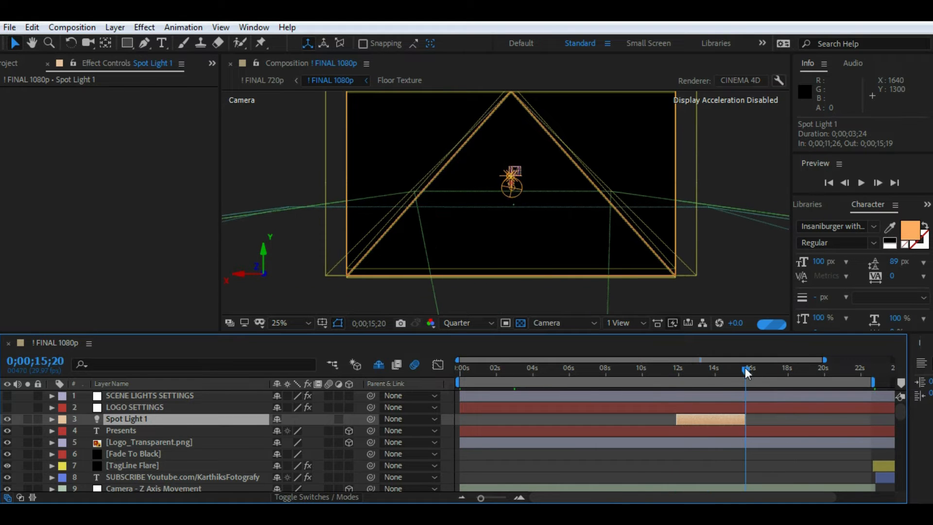
pyautogui.press('i')
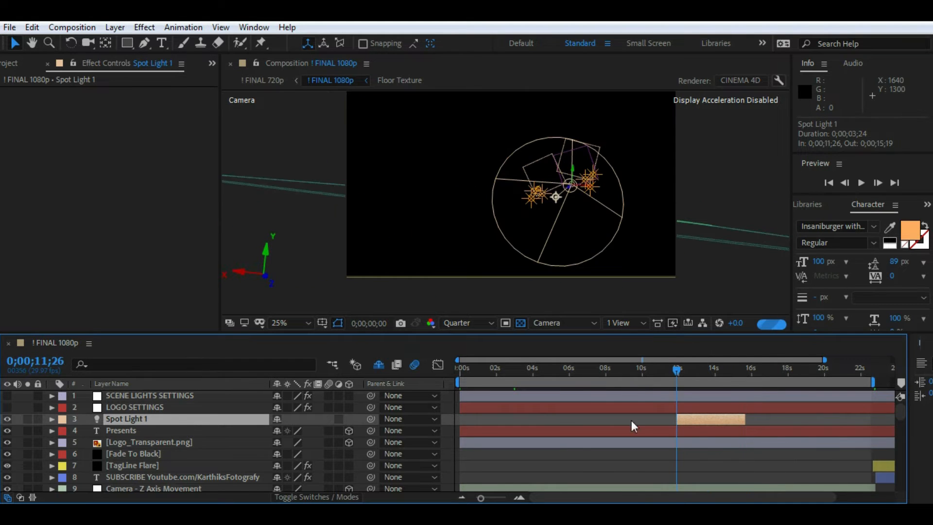
pyautogui.press('o')
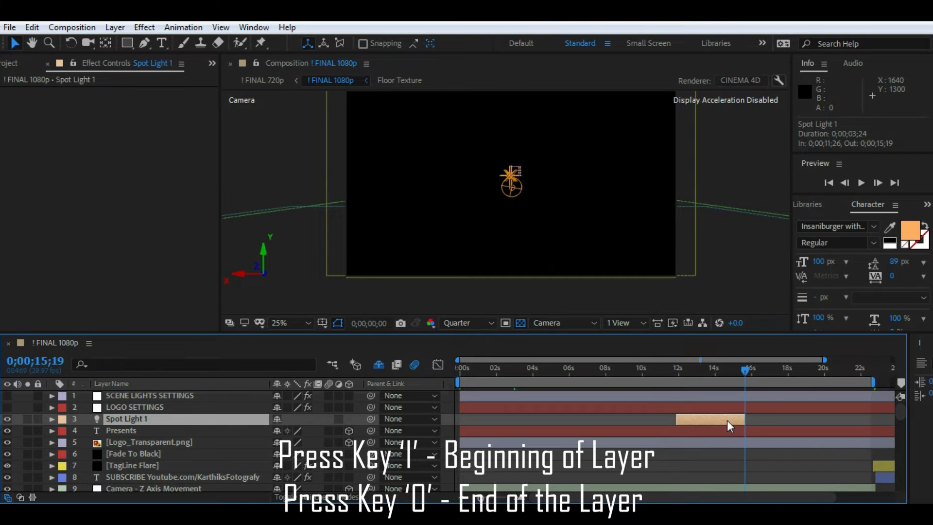
pyautogui.press('i')
pyautogui.press('o')
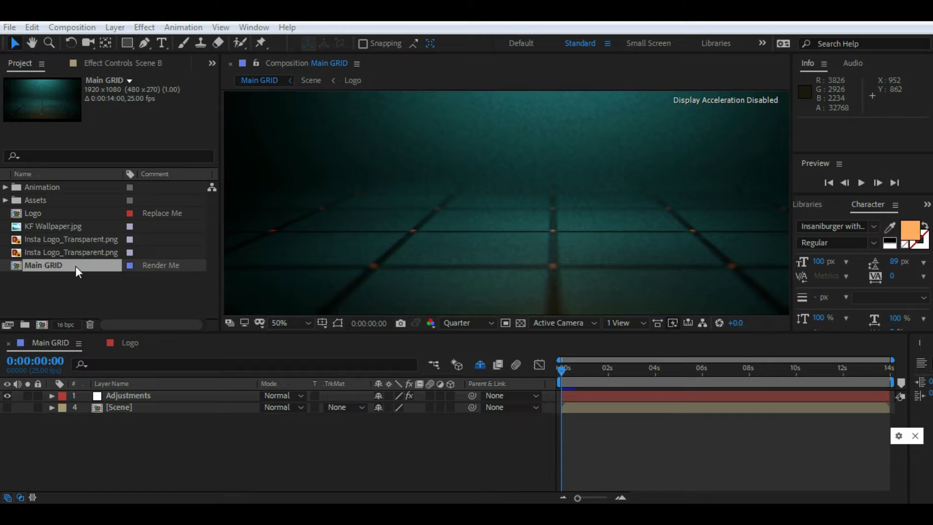
# Step: Reduce the project to the Main GRID composition and the items it uses
pyautogui.click(9, 27)
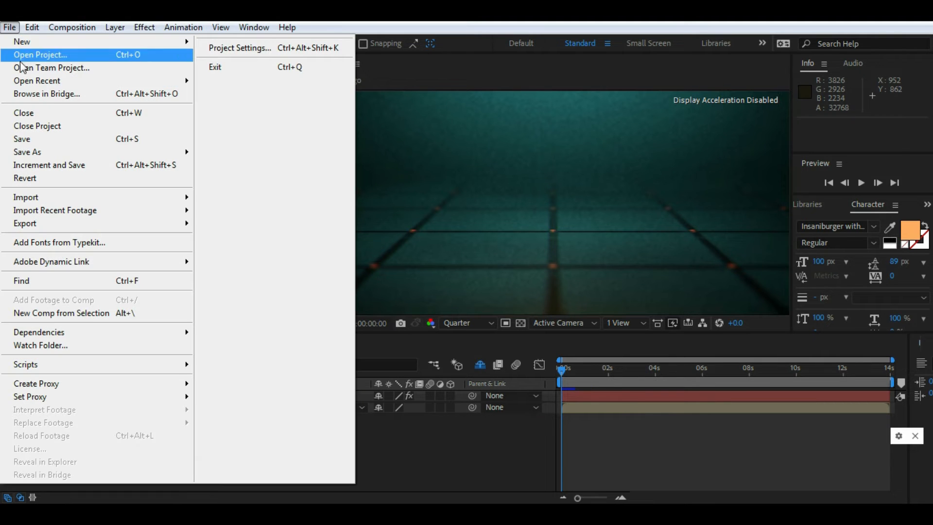
pyautogui.moveTo(80, 331)
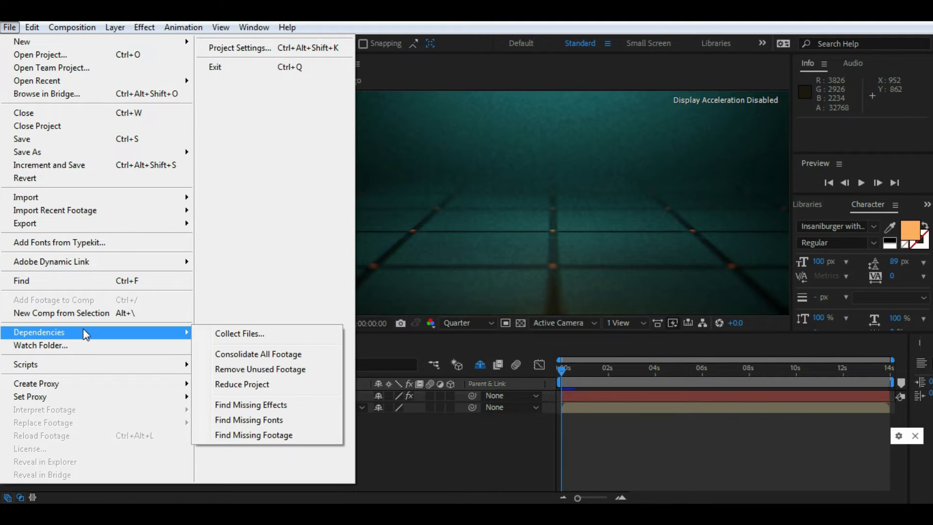
pyautogui.click(273, 384)
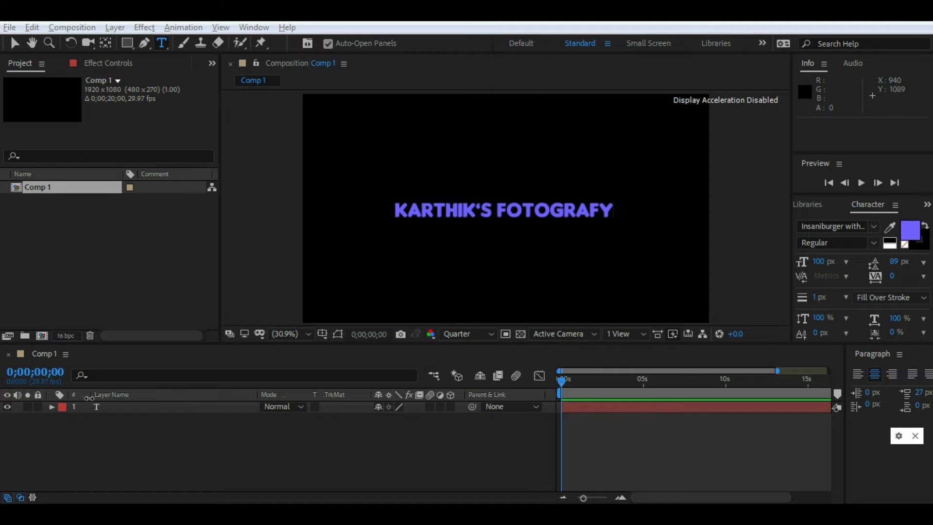
# Step: Add the expression wiggle(10,10) to the text layer's Position in Comp 1 and preview the motion
pyautogui.keyDown('alt'); pyautogui.click(51, 407); pyautogui.keyUp('alt')
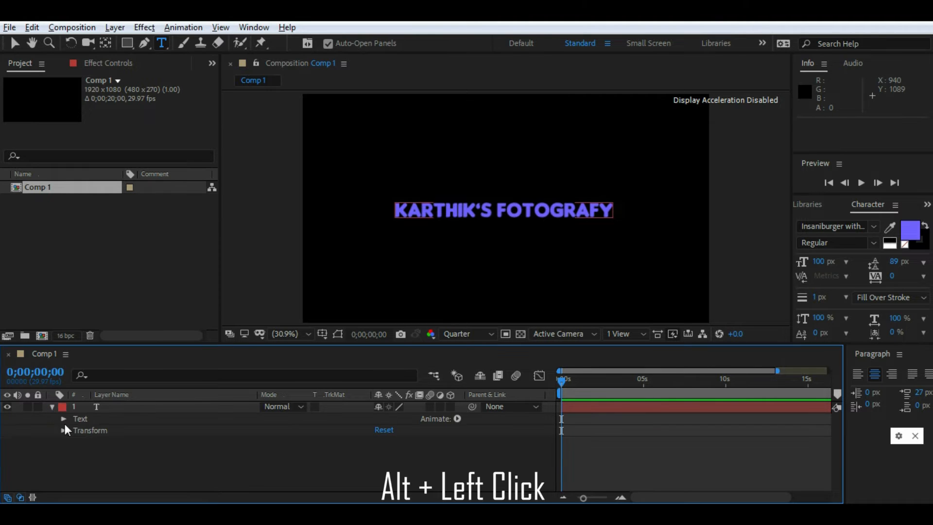
pyautogui.keyDown('alt'); pyautogui.click(63, 430); pyautogui.keyUp('alt')
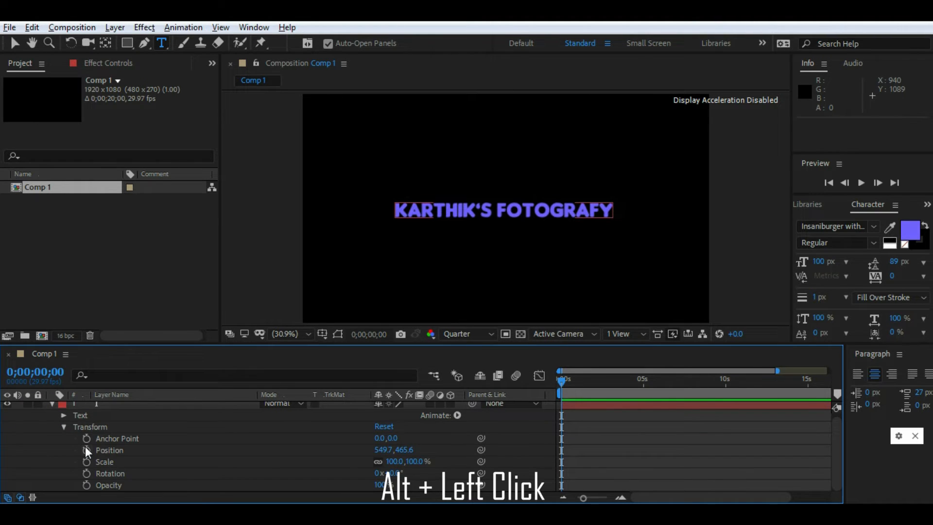
pyautogui.keyDown('alt'); pyautogui.click(85, 447); pyautogui.keyUp('alt')
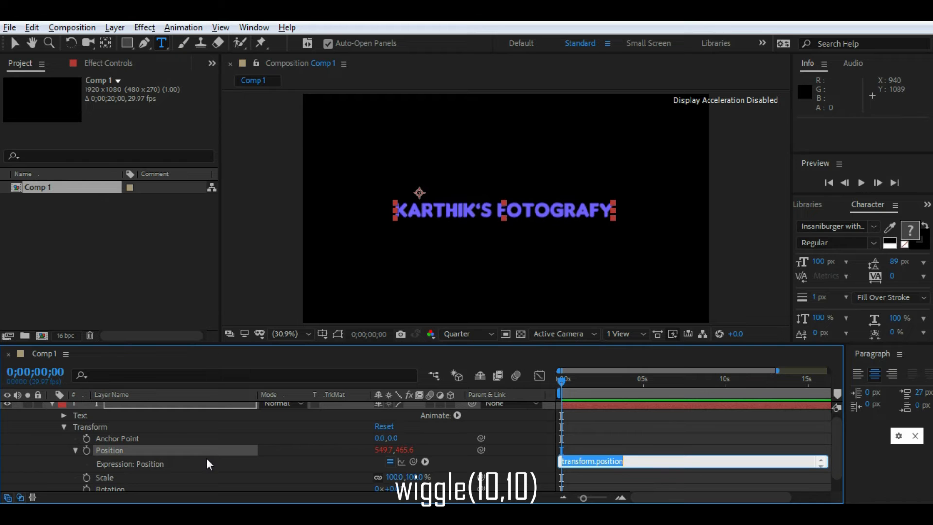
pyautogui.write('wiggle(10,10)')
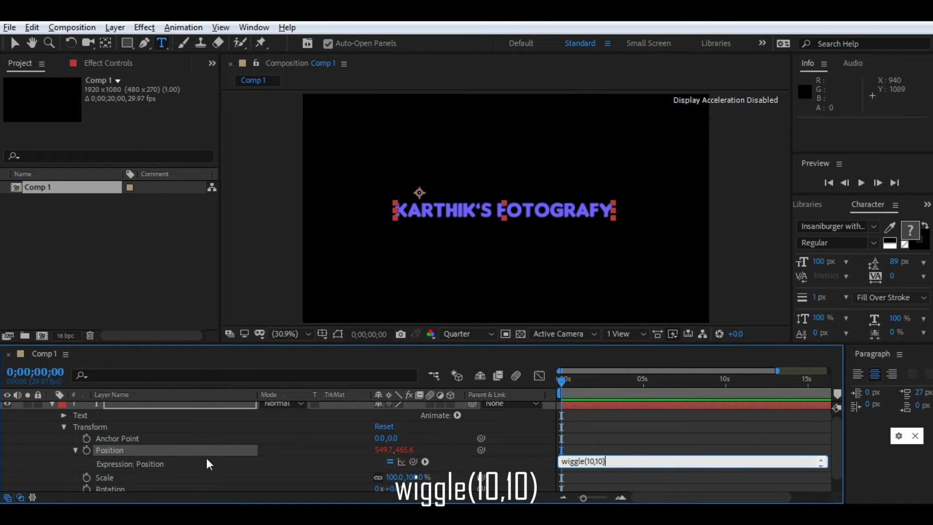
pyautogui.click(862, 183)
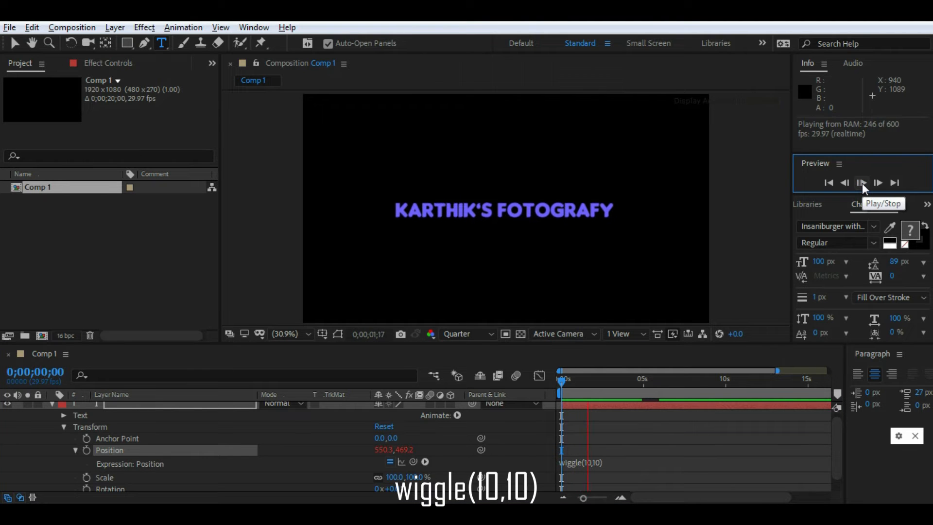
pyautogui.click(862, 183)
# Step: Change the text layer's Position expression to wiggle(10,20) and preview the motion
pyautogui.click(599, 462)
pyautogui.click(601, 461)
pyautogui.press('BackSpace')
pyautogui.press('BackSpace')
pyautogui.press('BackSpace')
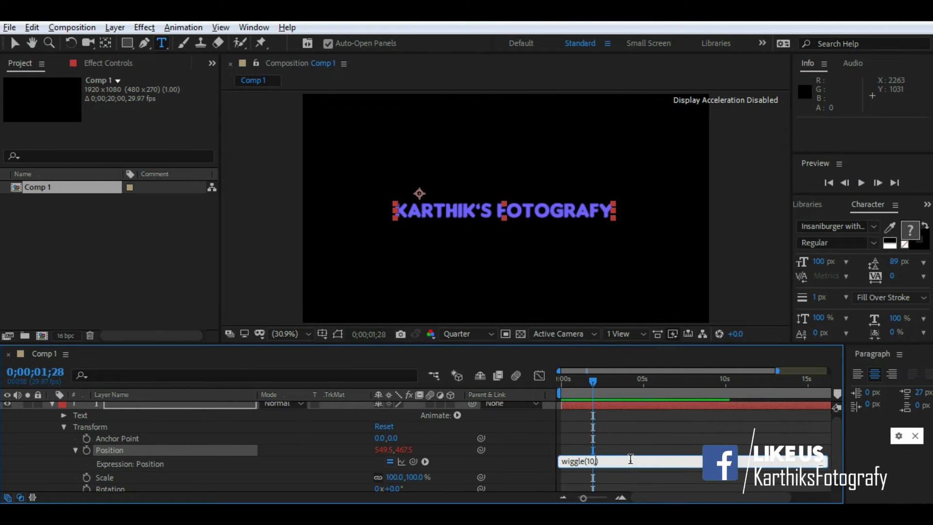
pyautogui.write(',20')
pyautogui.click(640, 443)
pyautogui.click(860, 182)
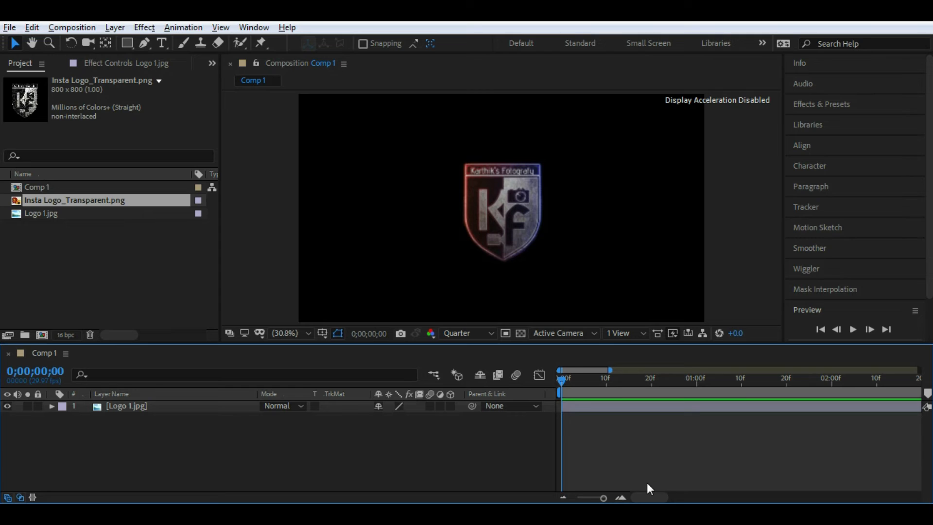
# Step: Reveal the keyframed properties of the Logo 1.jpg layer, preview the animation from the start and collapse the layer
pyautogui.click(176, 406)
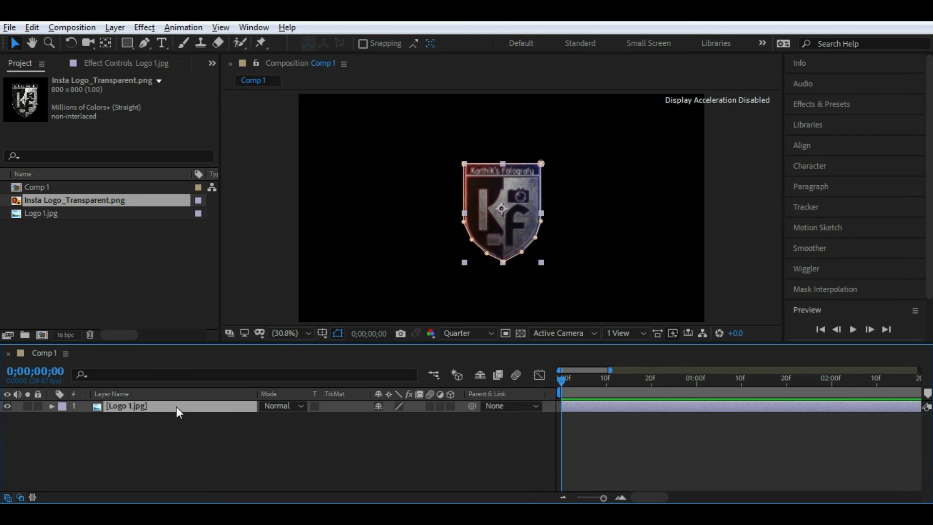
pyautogui.press('u')
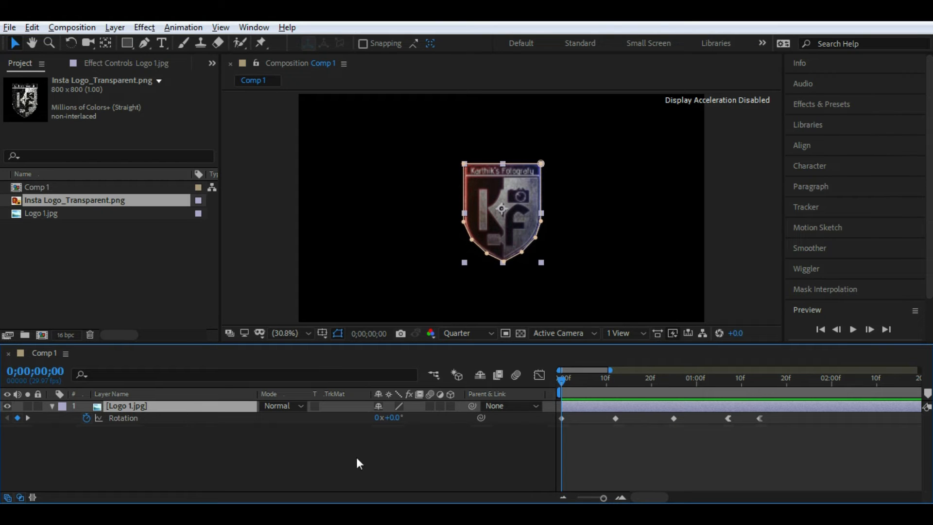
pyautogui.click(853, 329)
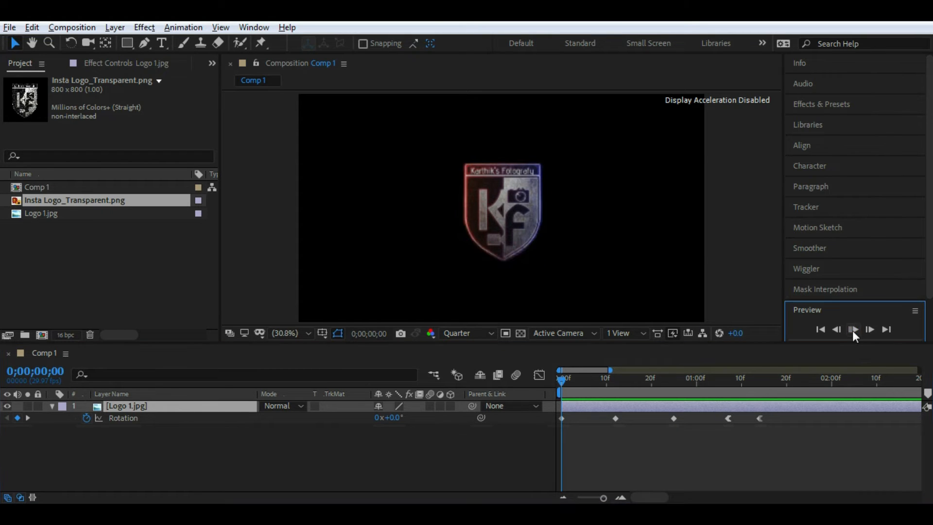
pyautogui.click(852, 331)
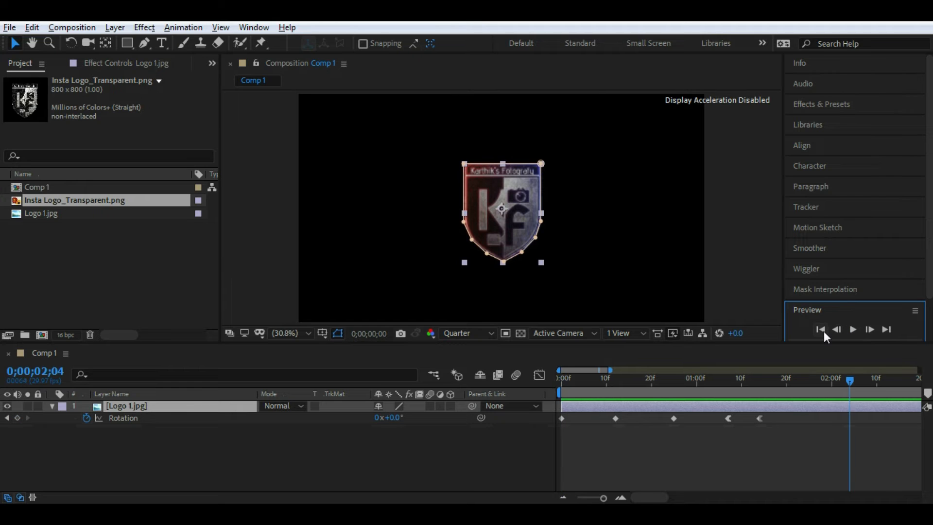
pyautogui.click(823, 330)
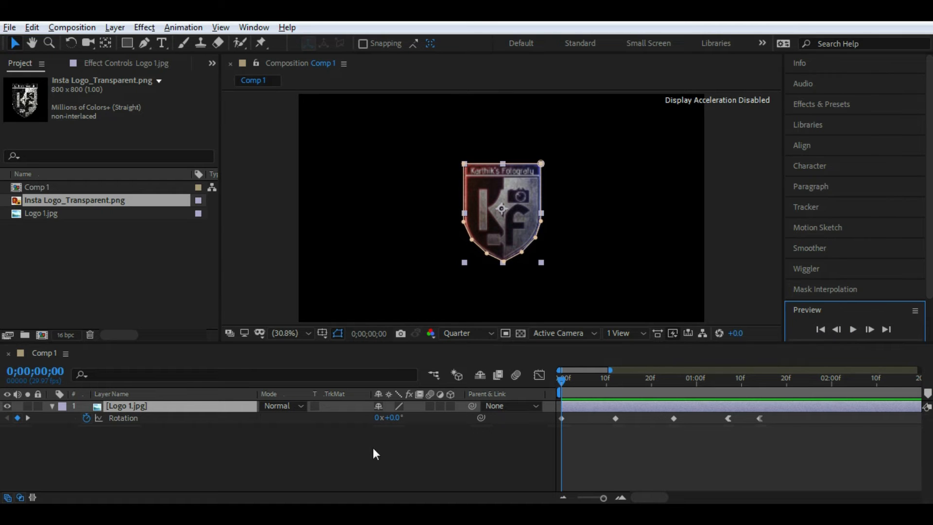
pyautogui.click(52, 406)
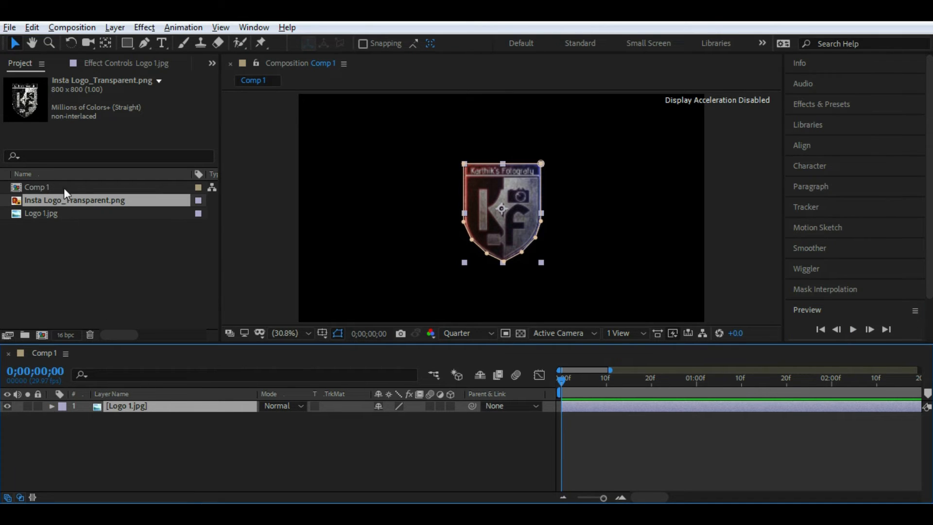
# Step: Replace the Logo 1.jpg layer's source with Insta Logo_Transparent.png, keeping its Rotation keyframes, and preview the animation
pyautogui.click(76, 212)
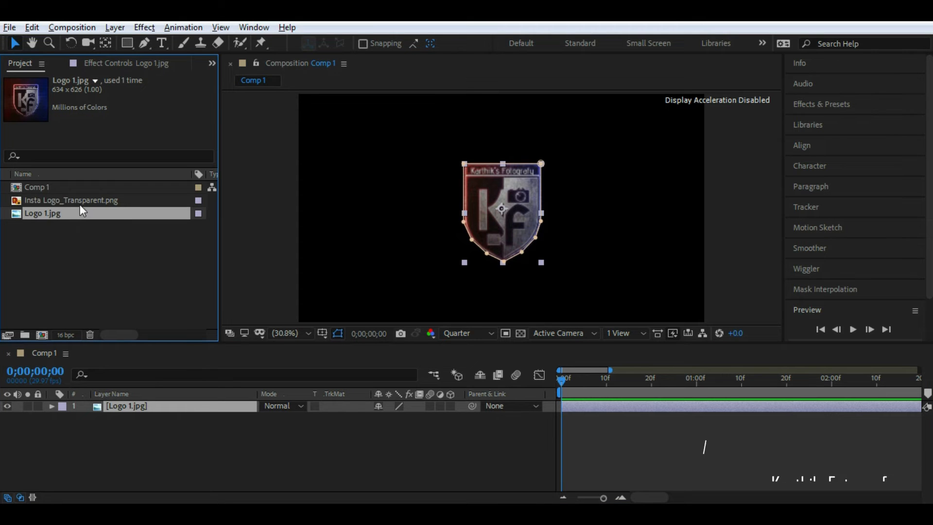
pyautogui.click(79, 201)
pyautogui.moveTo(63, 201); pyautogui.dragTo(125, 412)
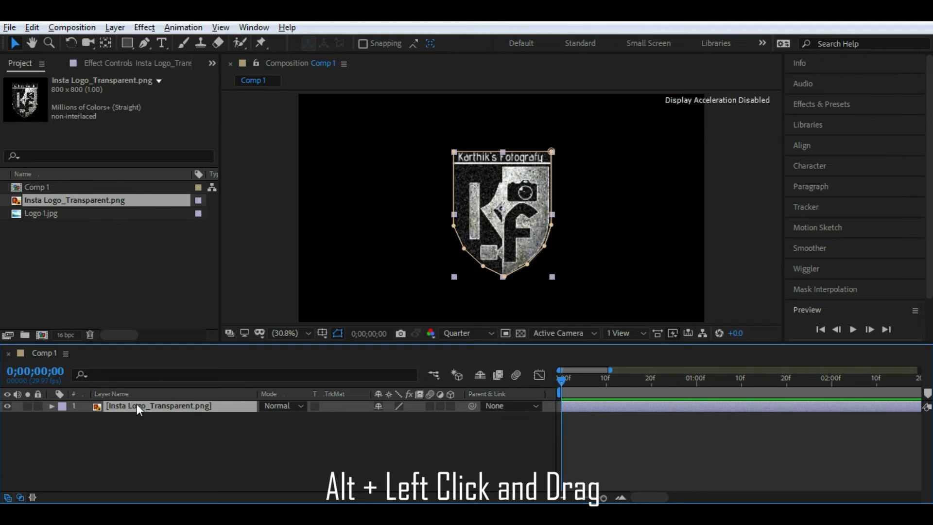
pyautogui.press('u')
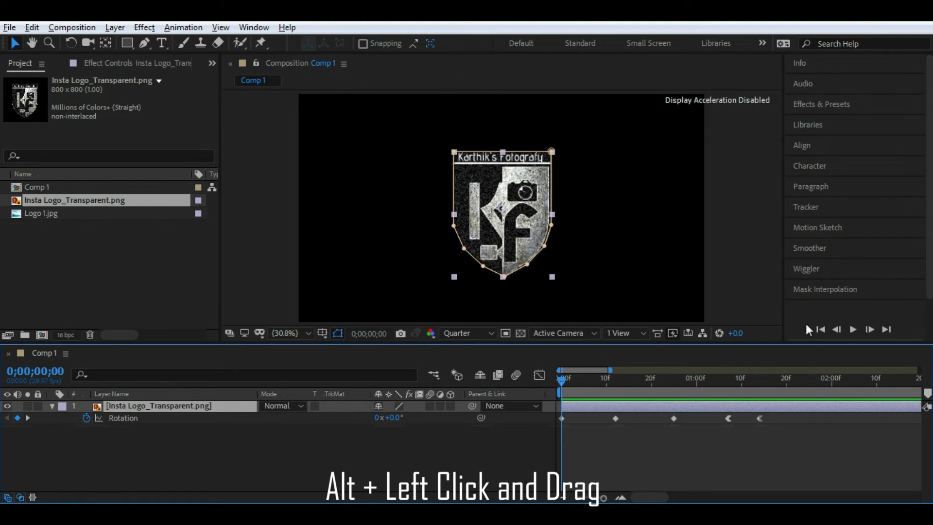
pyautogui.click(852, 329)
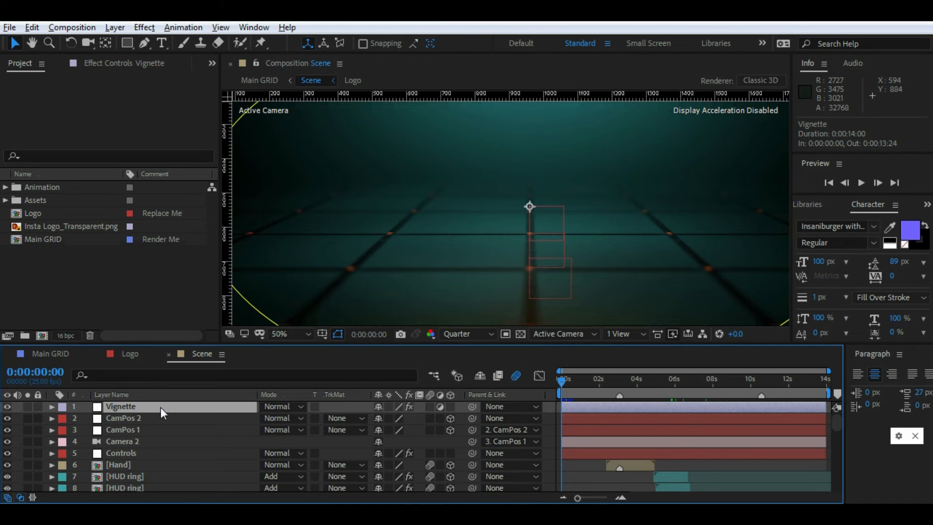
# Step: Reveal the Vignette layer's Position, Scale and Rotation properties in the timeline, one at a time
pyautogui.press('p')
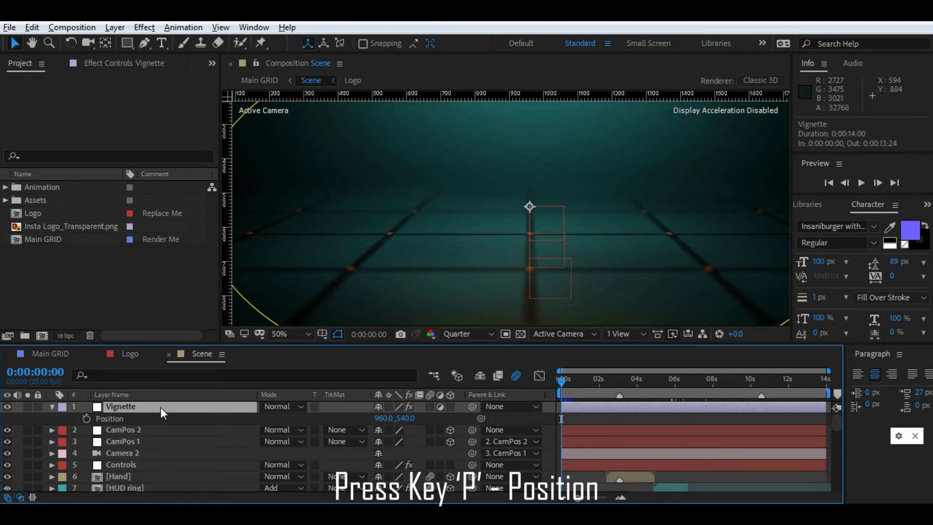
pyautogui.click(51, 407)
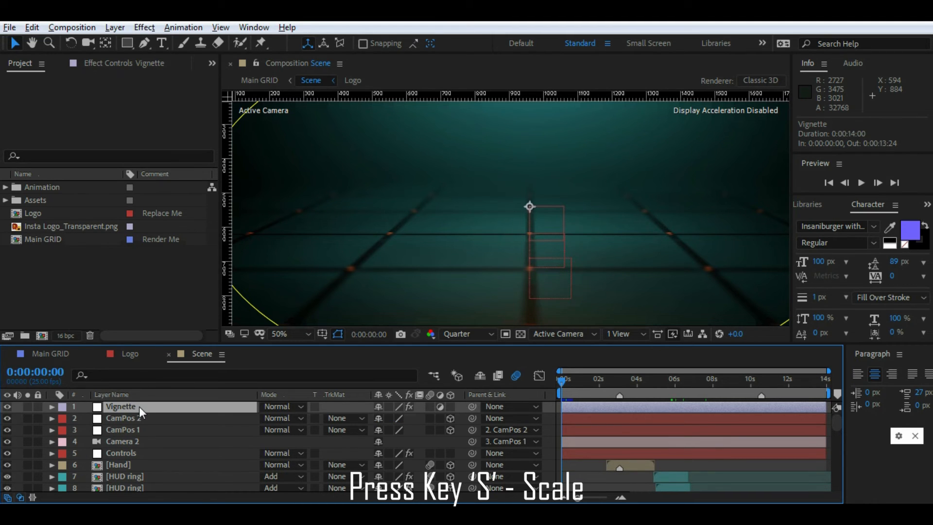
pyautogui.press('s')
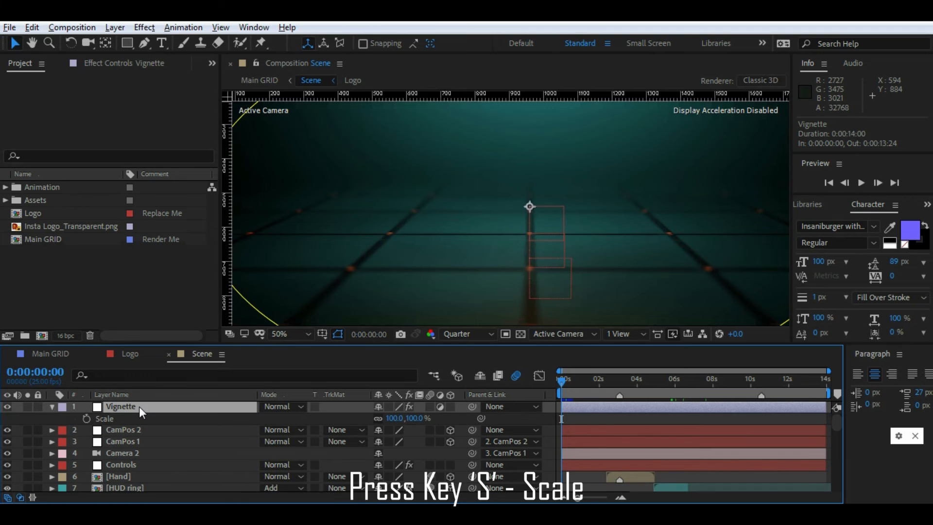
pyautogui.click(52, 406)
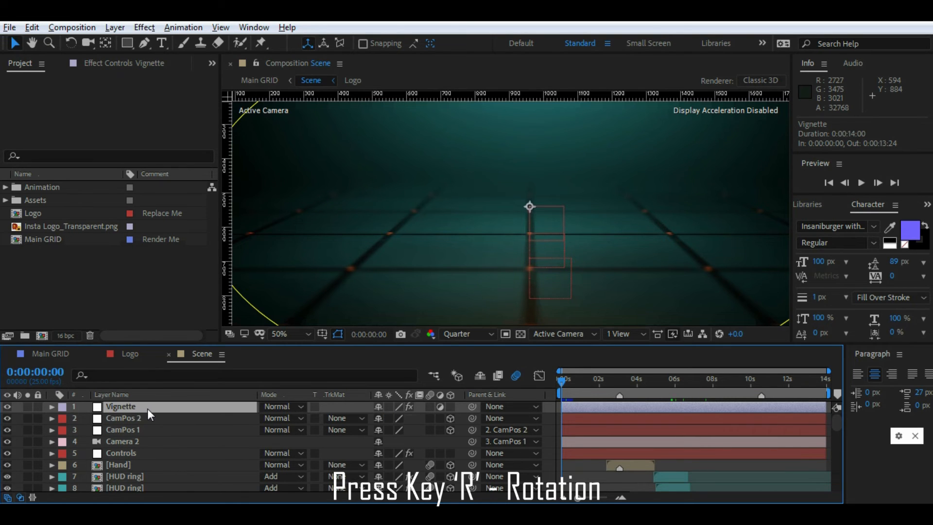
pyautogui.press('r')
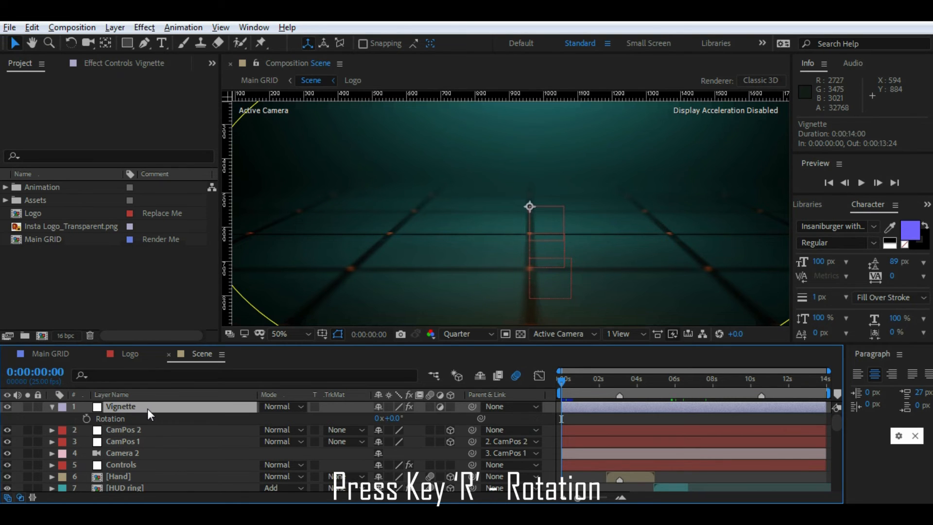
# Step: Reveal the Vignette layer's Opacity and Mask Path properties in turn, and collapse the layer
pyautogui.click(51, 406)
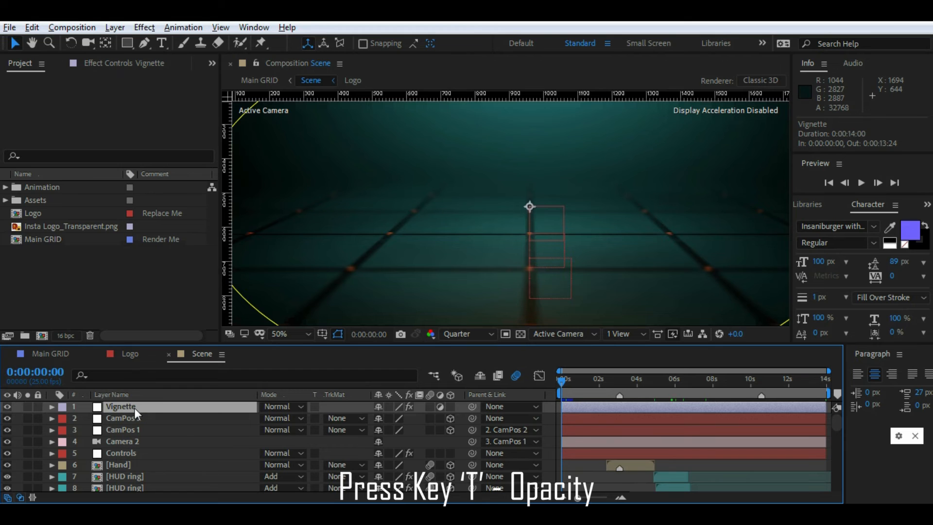
pyautogui.press('t')
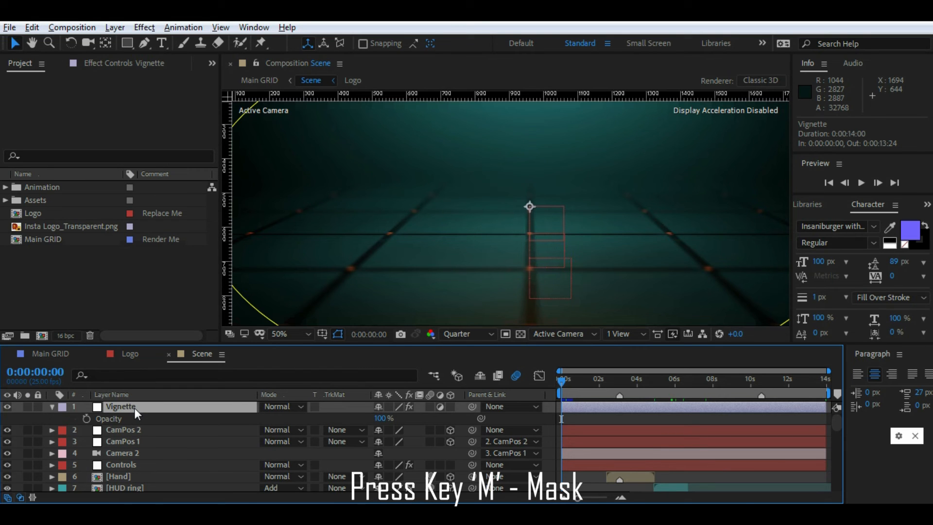
pyautogui.press('m')
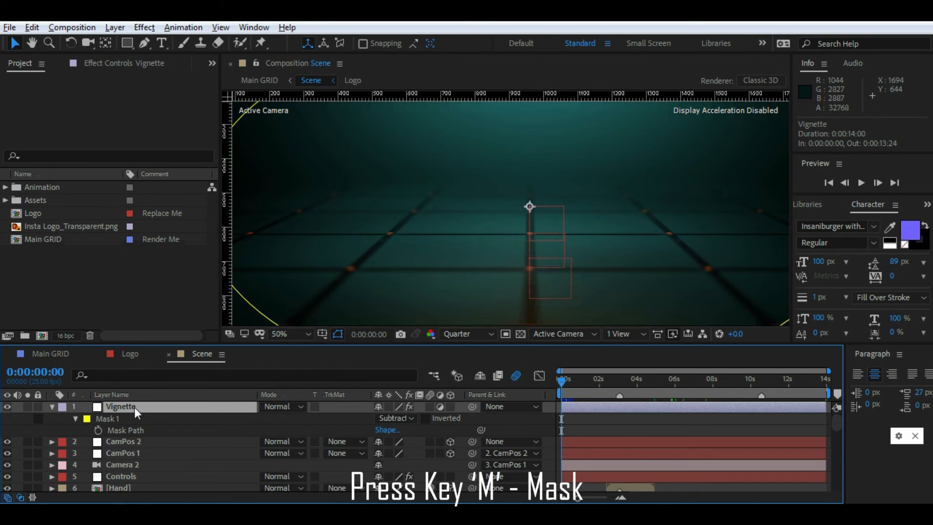
pyautogui.click(51, 406)
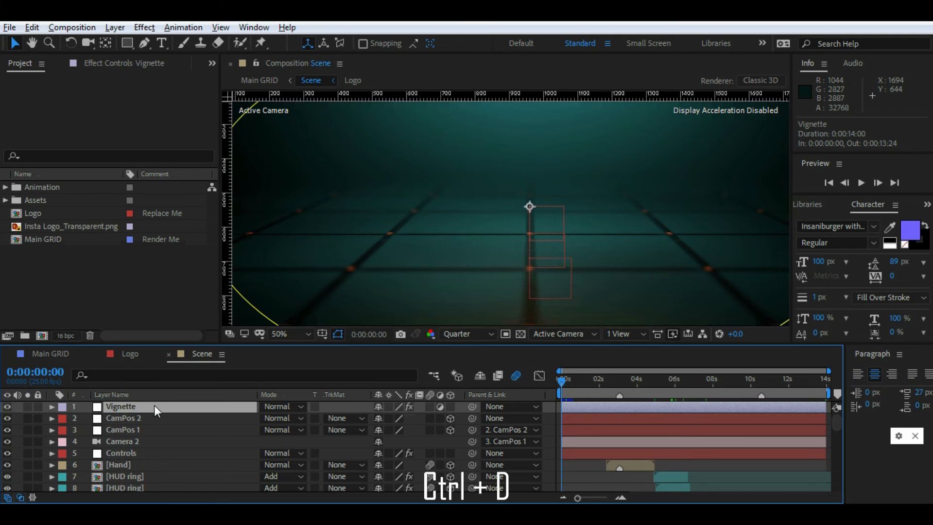
# Step: Duplicate the Vignette layer and delete the duplicate
pyautogui.hotkey('ctrl', 'd')
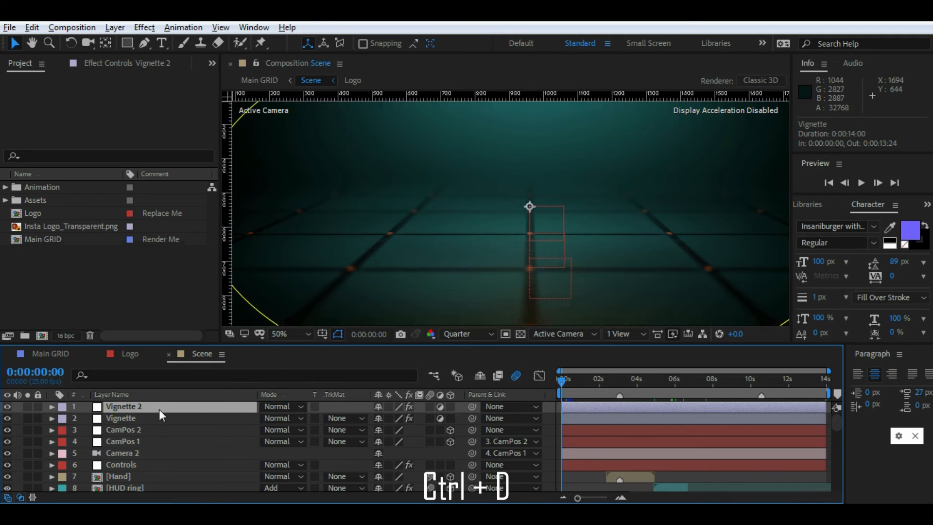
pyautogui.press('Delete')
# Step: Split the Vignette layer in two at 0:00:03:12 in the Scene composition
pyautogui.moveTo(582, 380); pyautogui.dragTo(629, 380)
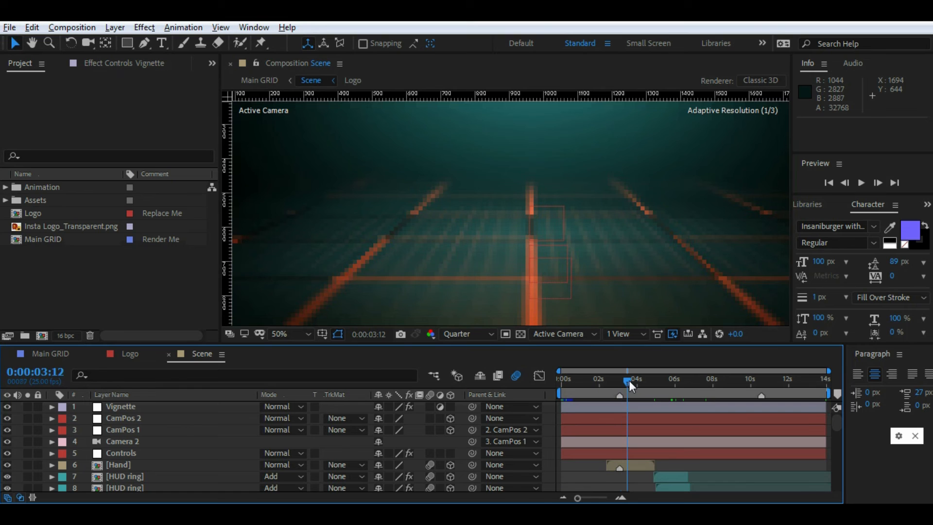
pyautogui.click(159, 406)
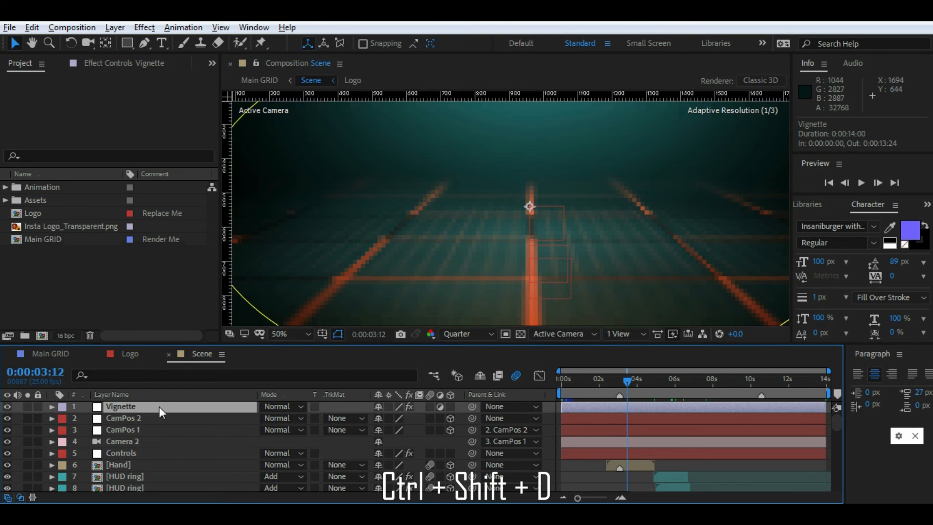
pyautogui.hotkey('ctrl', 'shift', 'd')
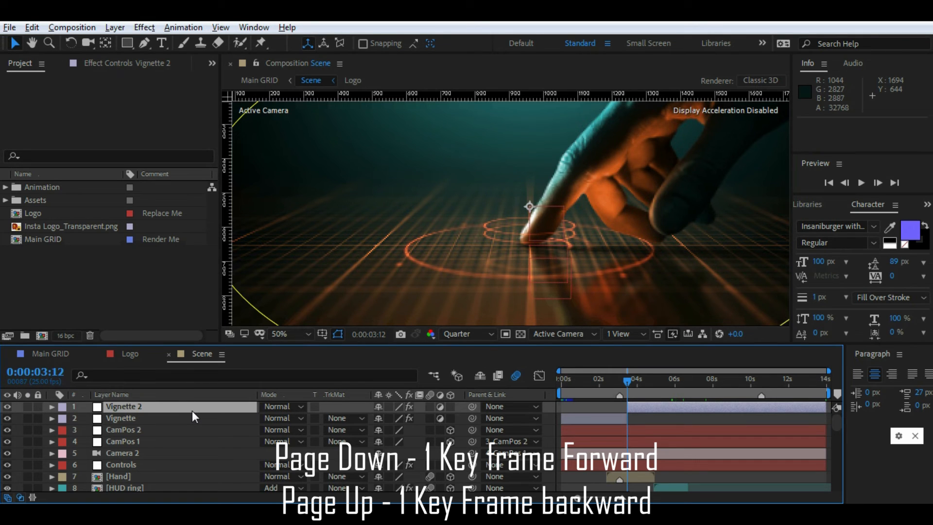
# Step: Step the current time back six single frames to 0:00:03:06
pyautogui.press('pageup')
pyautogui.press('pageup')
pyautogui.press('pageup')
pyautogui.press('pageup')
pyautogui.press('pageup')
pyautogui.press('pageup')
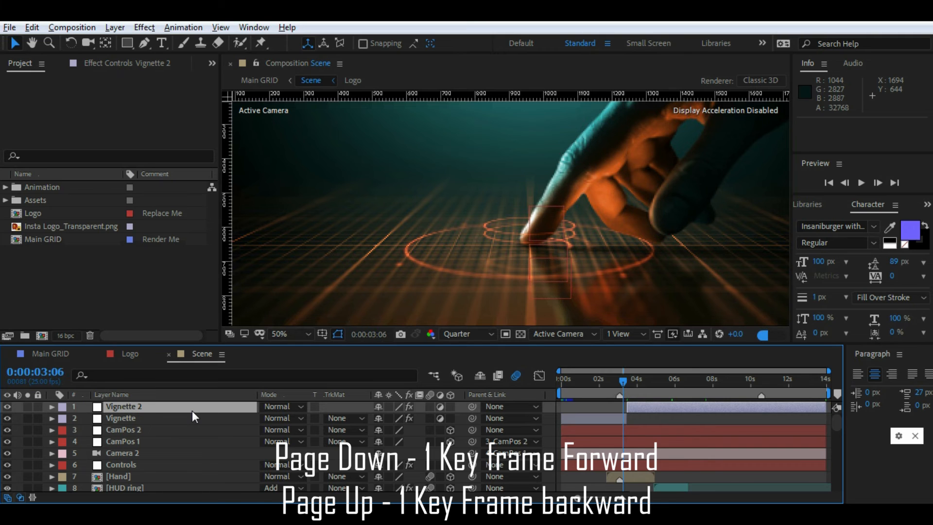
# Step: Step the current time forward eleven single frames to 0:00:03:17
pyautogui.press('pagedown')
pyautogui.press('pagedown')
pyautogui.press('pagedown')
pyautogui.press('pagedown')
pyautogui.press('pagedown')
pyautogui.press('pagedown')
pyautogui.press('pagedown')
pyautogui.press('pagedown')
pyautogui.press('pagedown')
pyautogui.press('pagedown')
pyautogui.press('pagedown')
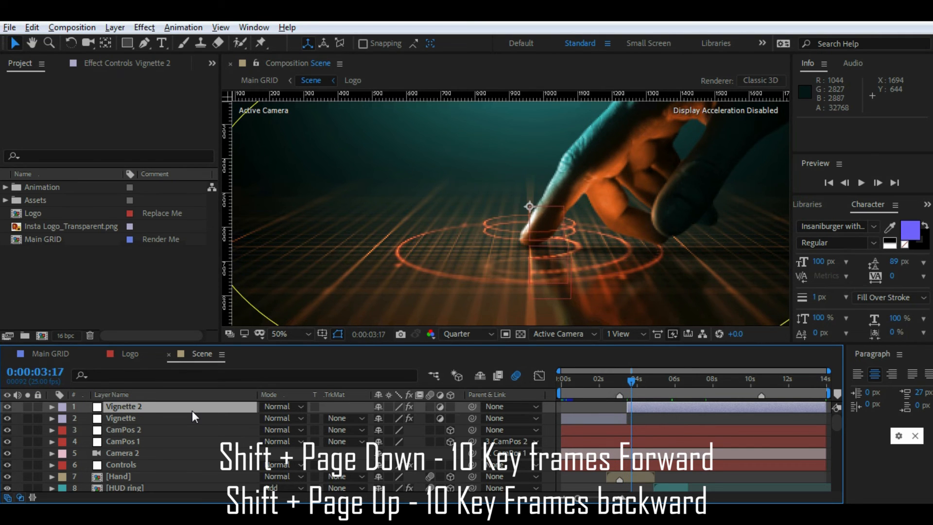
# Step: Move the current time in ten-frame jumps, three backward and five forward, ending at 0:00:04:12
pyautogui.hotkey('shift', 'pageup')
pyautogui.hotkey('shift', 'pageup')
pyautogui.hotkey('shift', 'pageup')
pyautogui.hotkey('shift', 'pagedown')
pyautogui.hotkey('shift', 'pagedown')
pyautogui.hotkey('shift', 'pagedown')
pyautogui.hotkey('shift', 'pagedown')
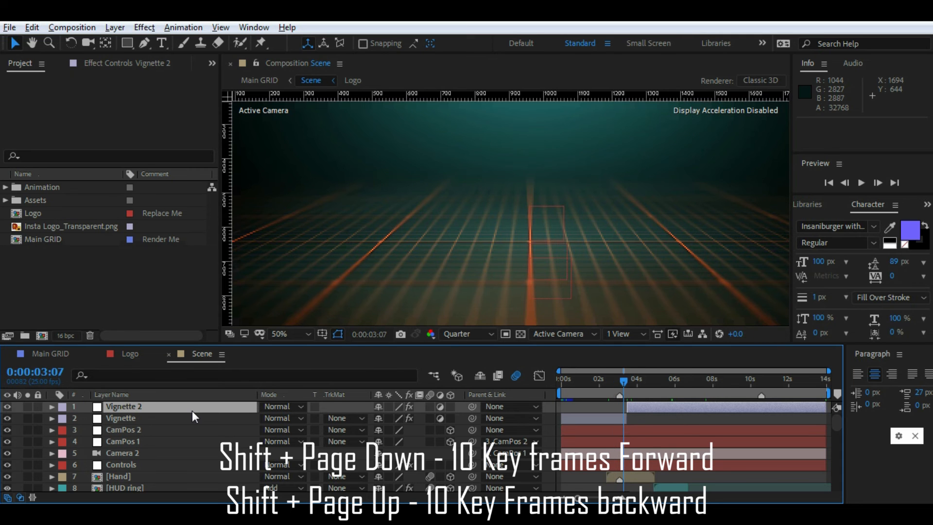
pyautogui.hotkey('shift', 'pagedown')
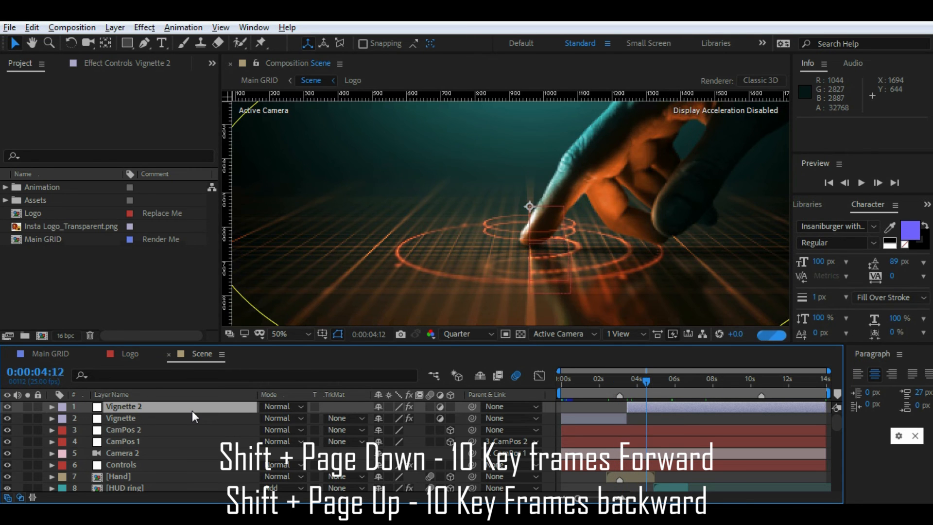